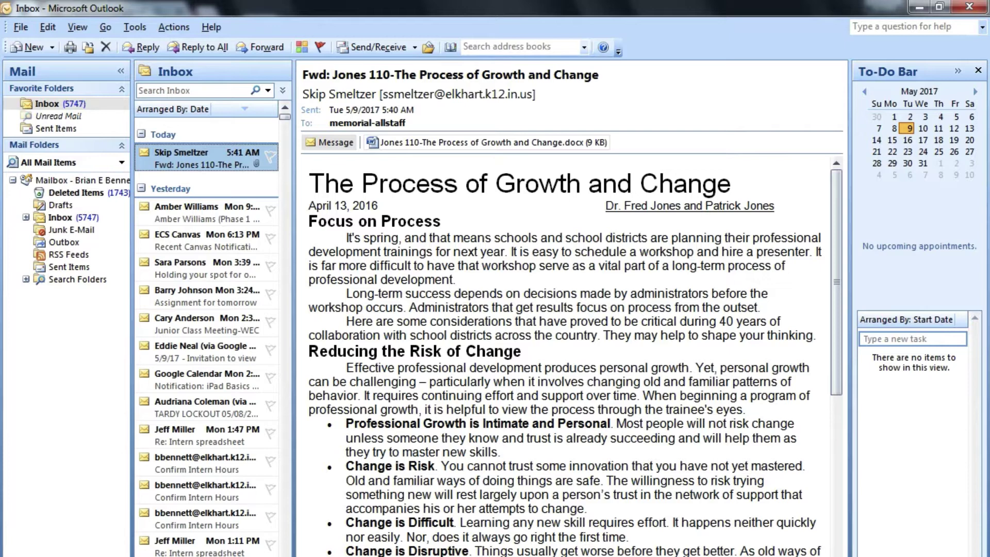
Start the Import and Export wizard and export to a file as a Personal Folder File (.pst).
left_click(24, 29)
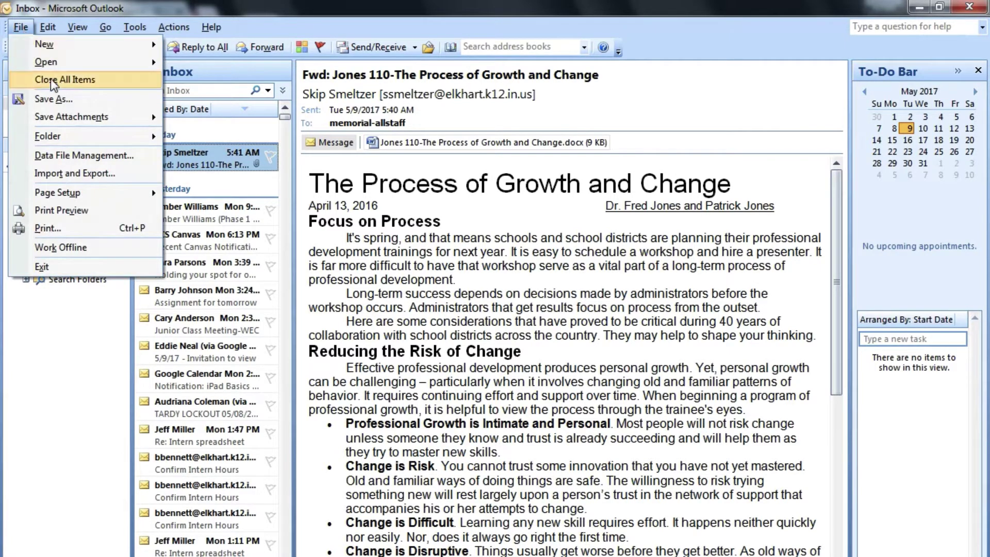
left_click(126, 178)
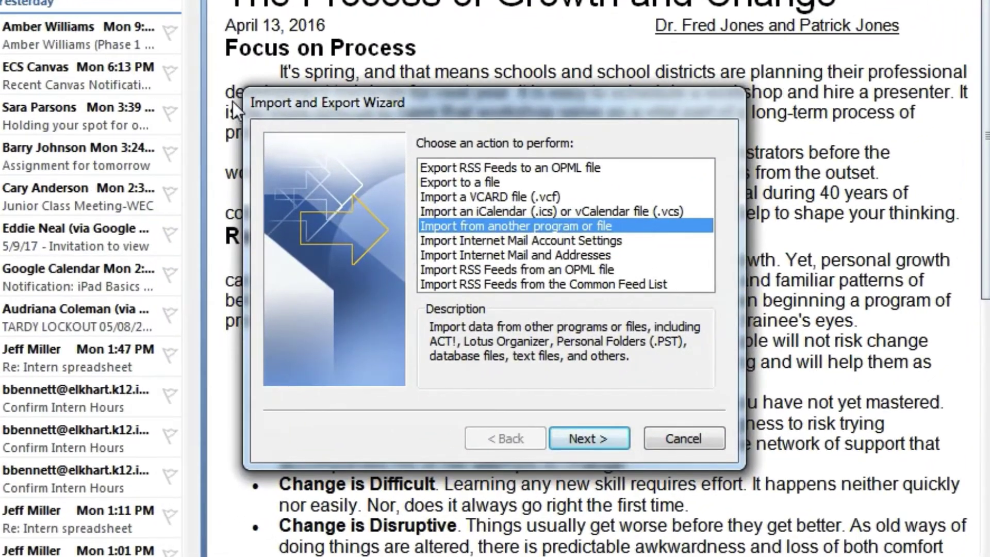
left_click(503, 184)
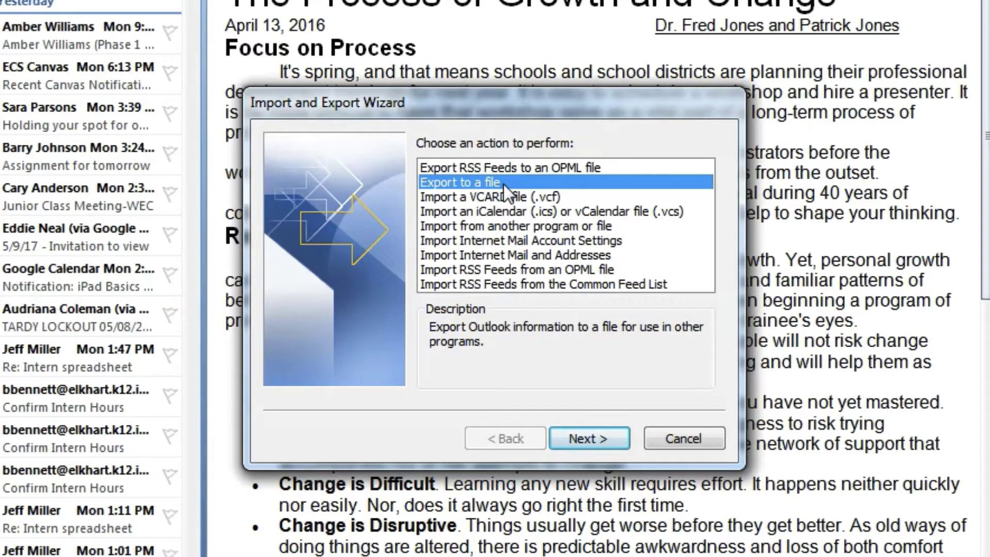
left_click(569, 435)
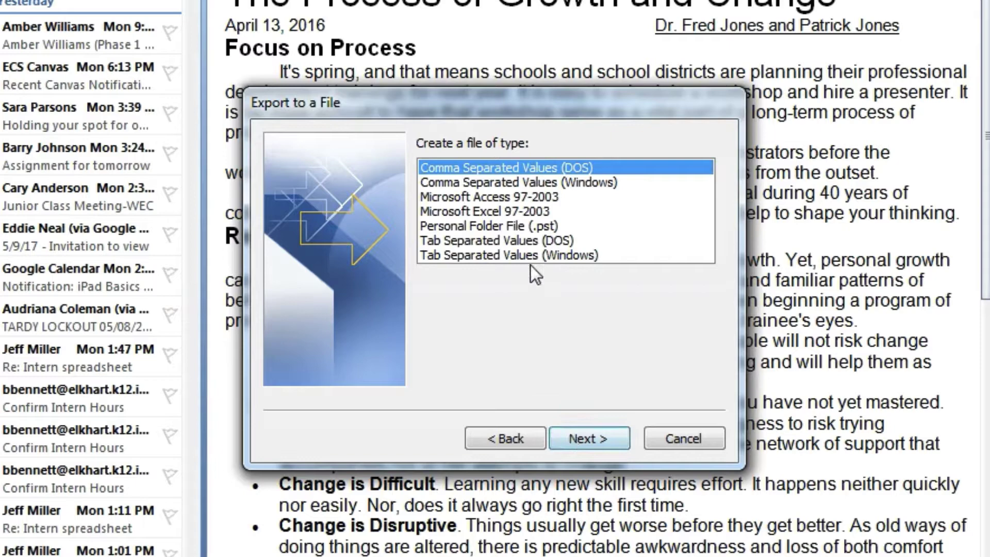
left_click(524, 230)
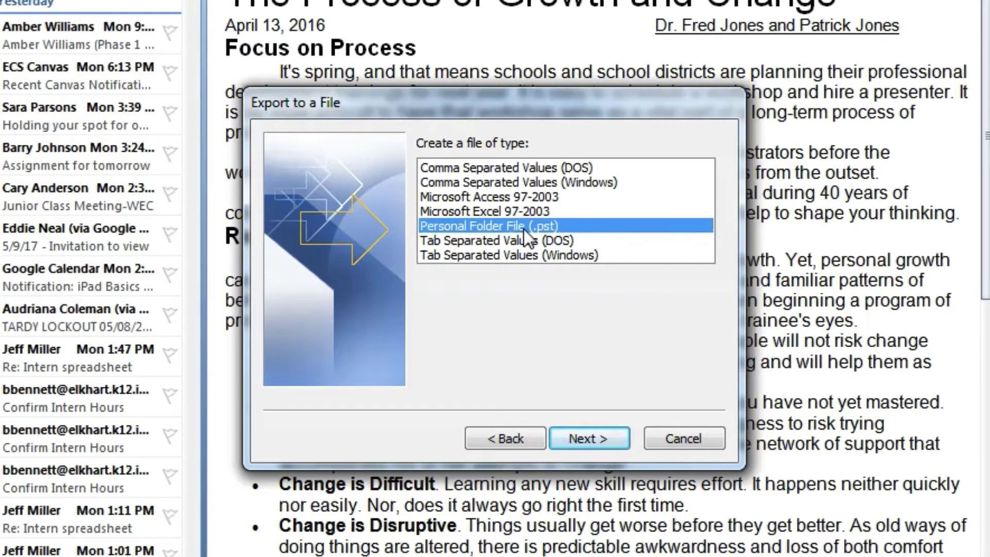
left_click(586, 440)
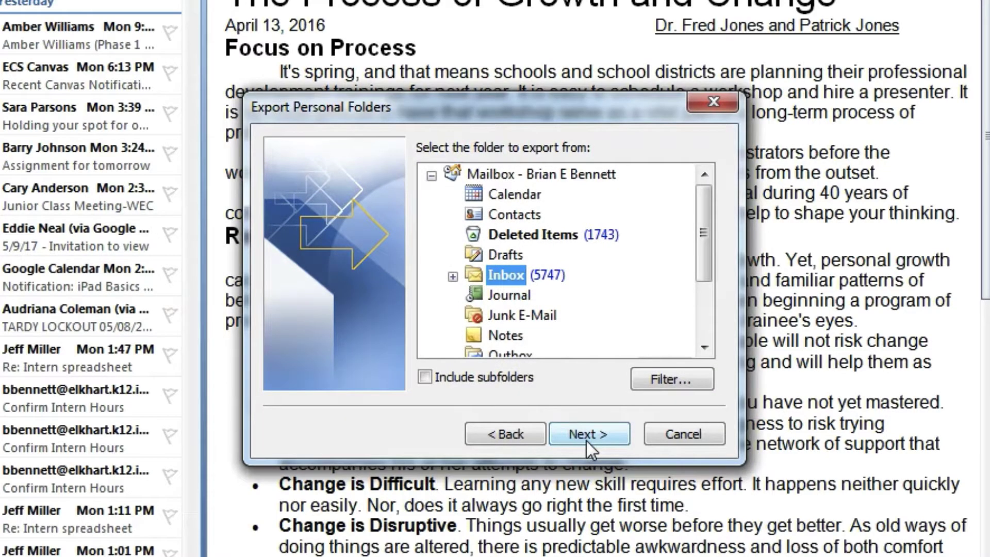
Export the Inbox to backup.pst saved on the Desktop and finish the wizard.
left_click(586, 434)
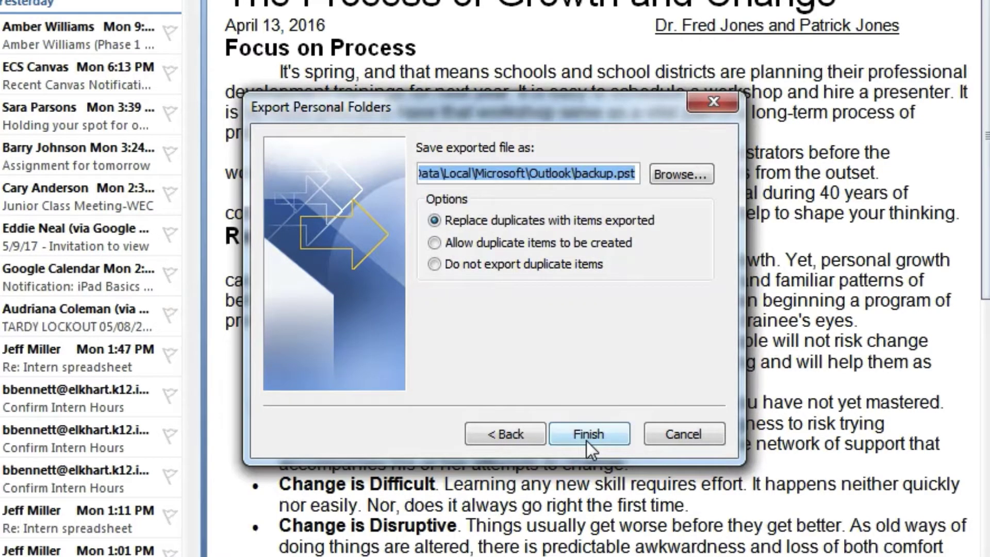
left_click(688, 177)
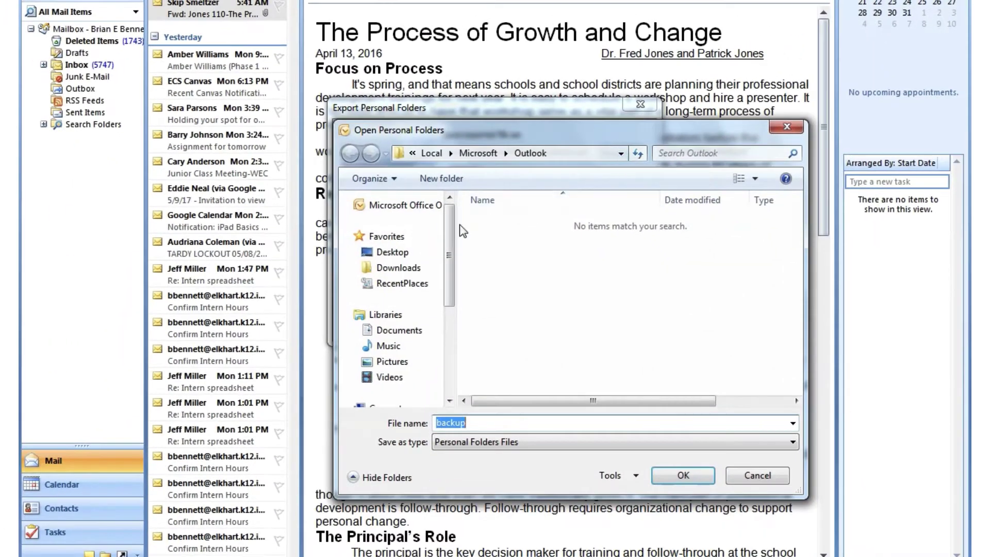
left_click(412, 253)
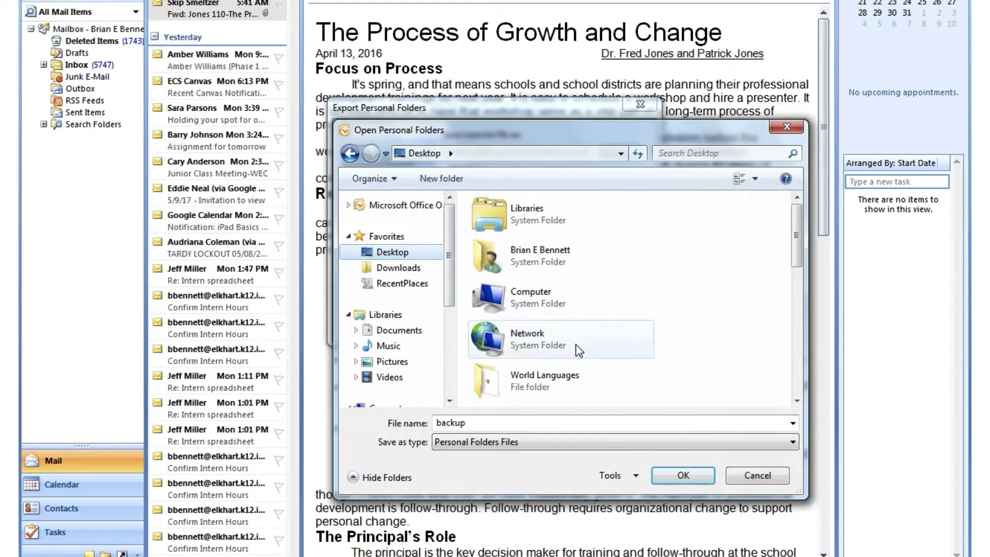
left_click(696, 480)
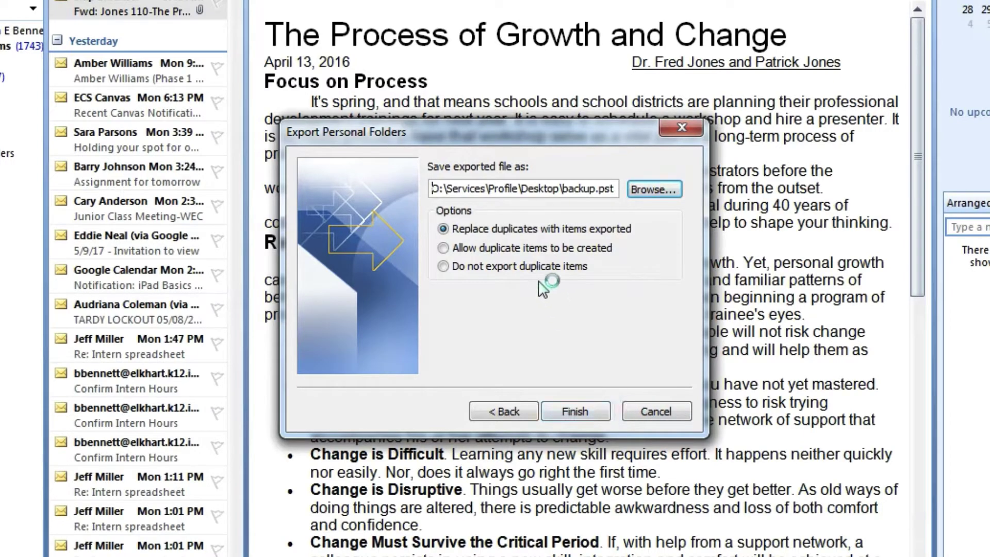
left_click(593, 412)
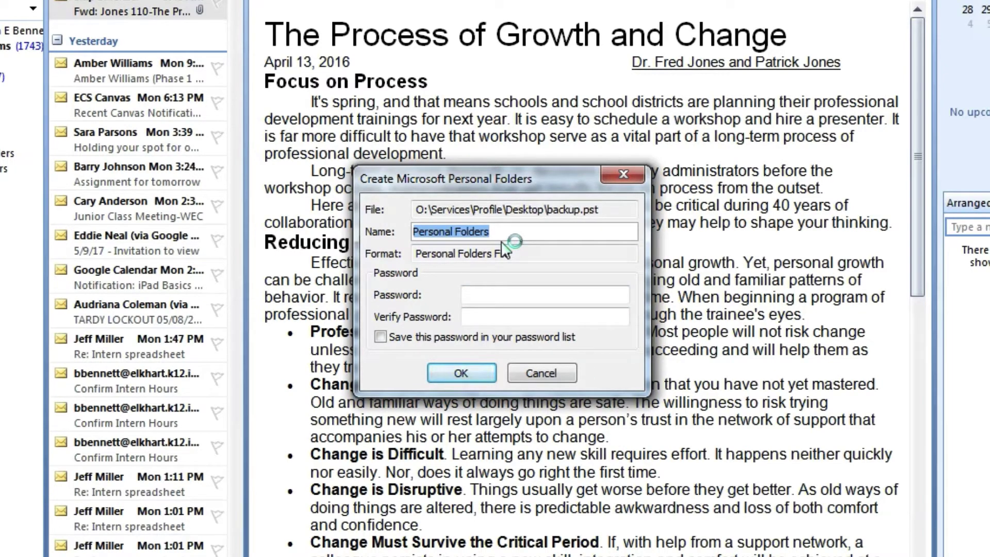
Name the personal folders file 'Outlook Backup', with no password, and create it.
type("outlook ")
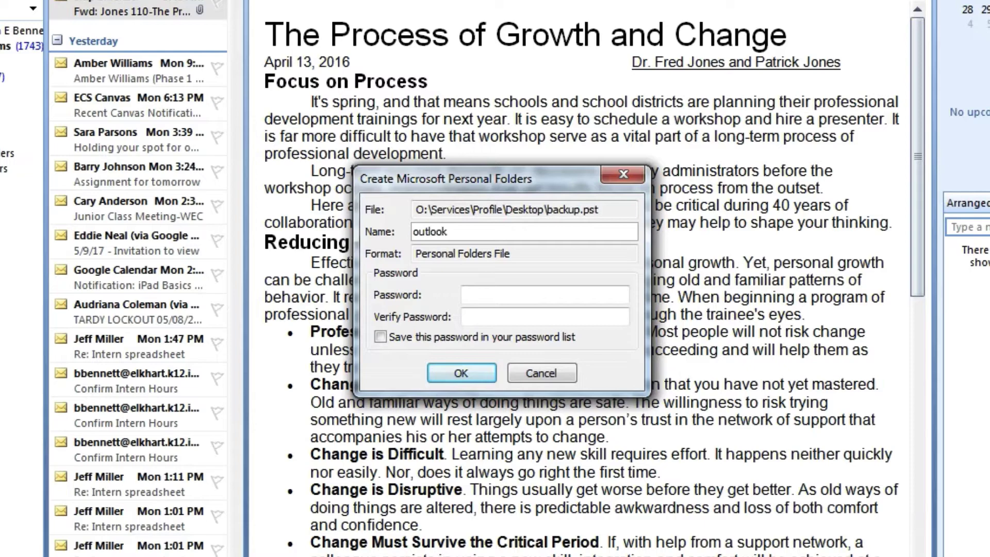
type("Backup")
key("Home")
key("BackSpace")
type("O")
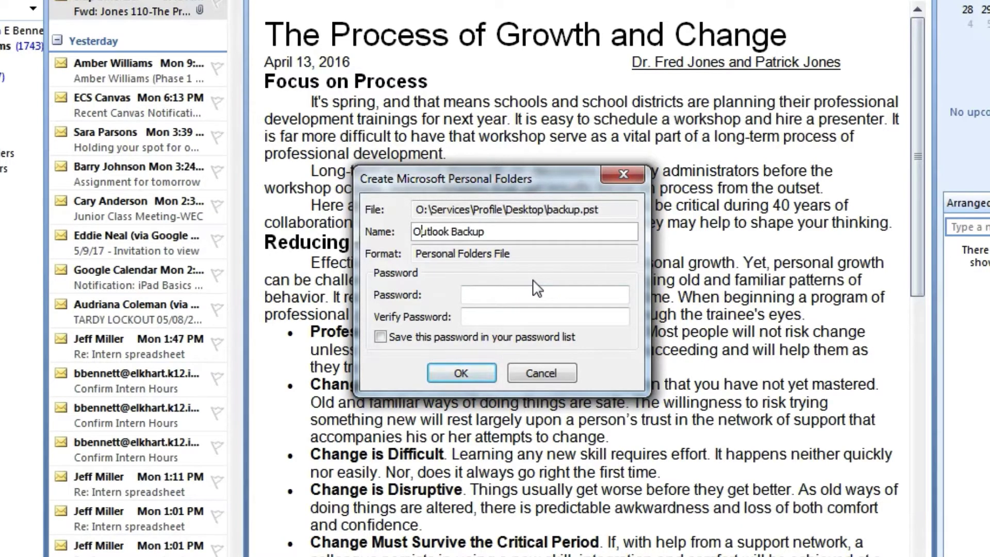
left_click(483, 375)
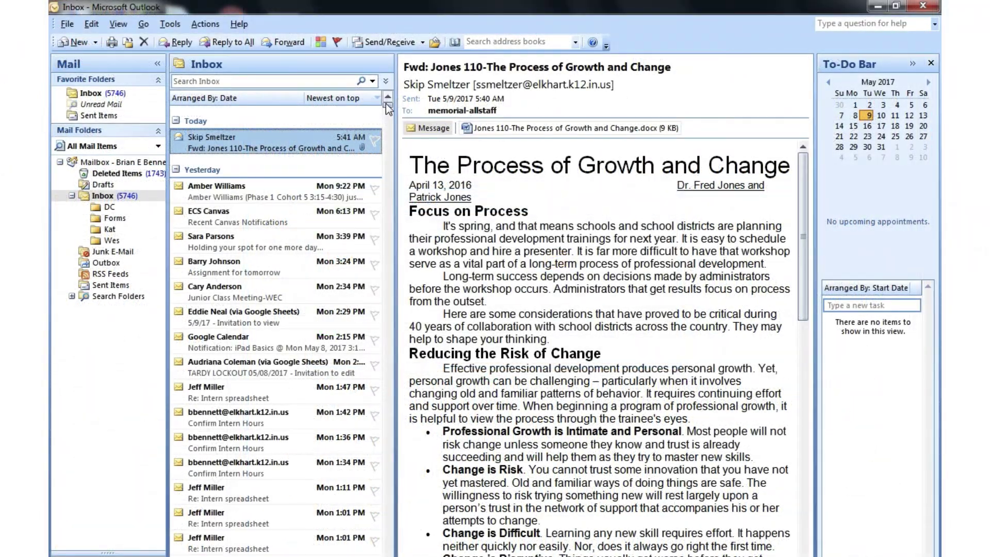
Select all messages in the Inbox with Ctrl+A and delete them.
scroll(275, 330, "down", 20)
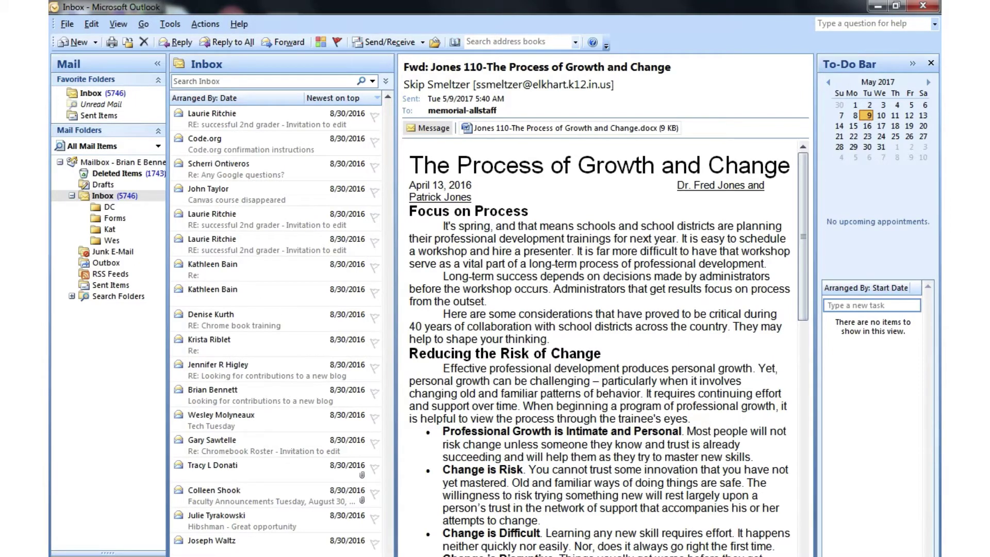
key("ctrl+a")
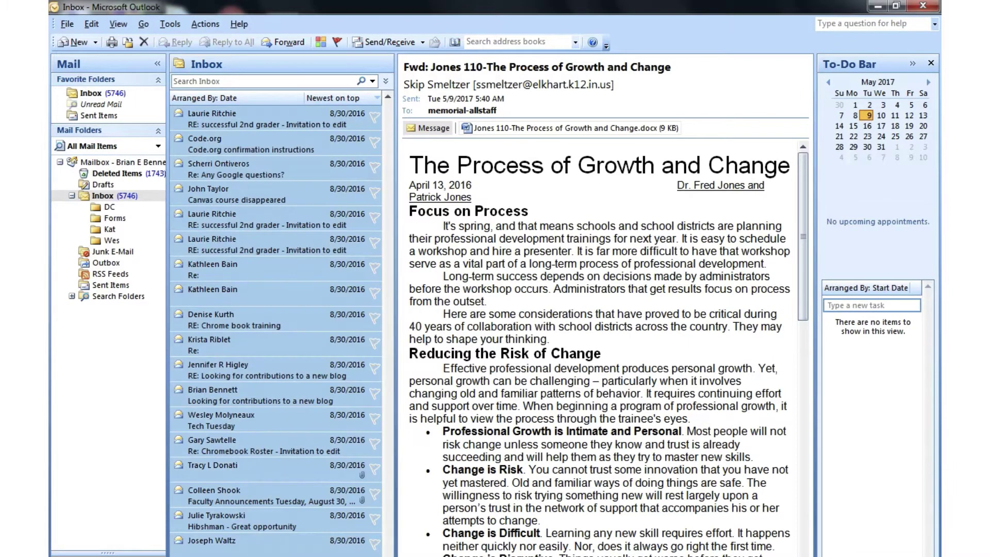
key("Delete")
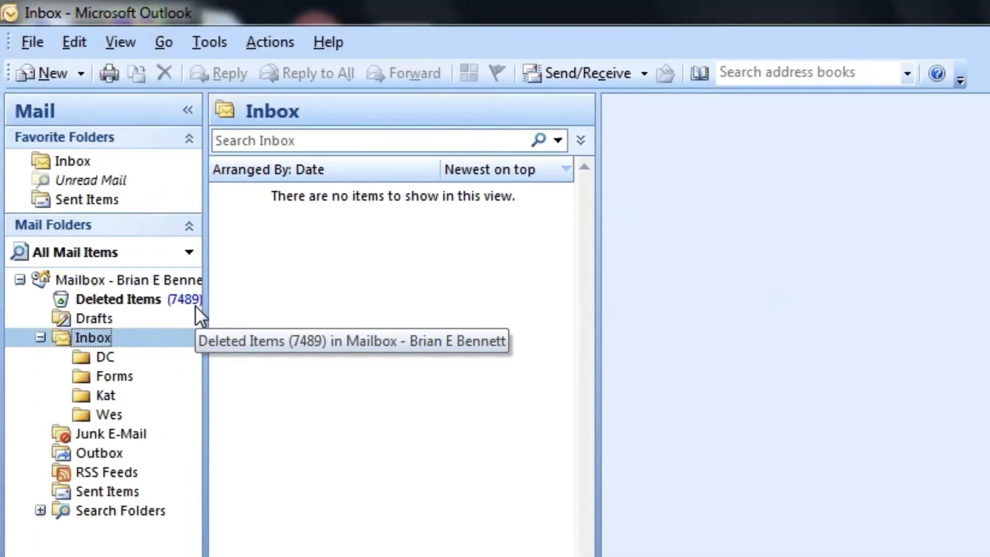
Collapse the Inbox subfolders, then open backup.pst from the Desktop as an Outlook data file.
key("Left")
left_click(499, 387)
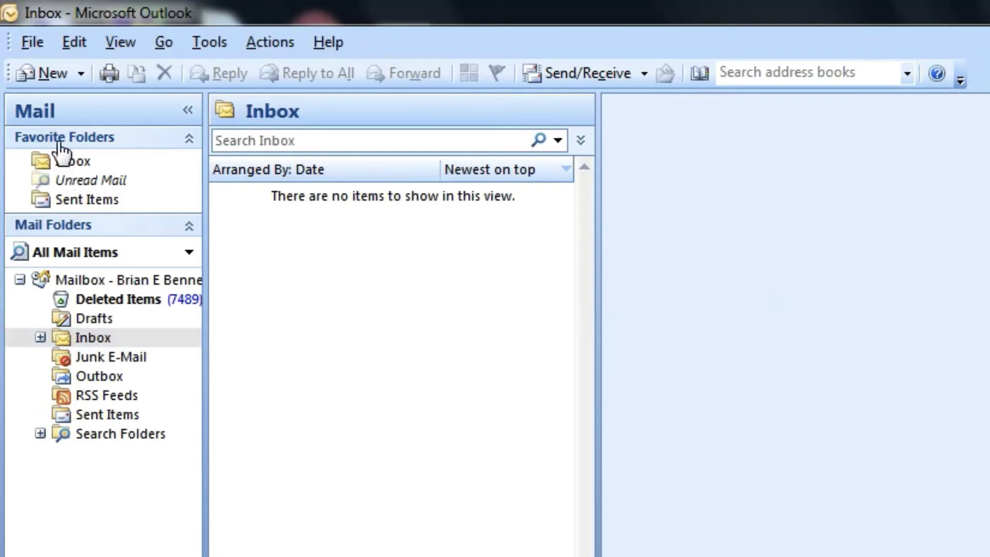
left_click(32, 44)
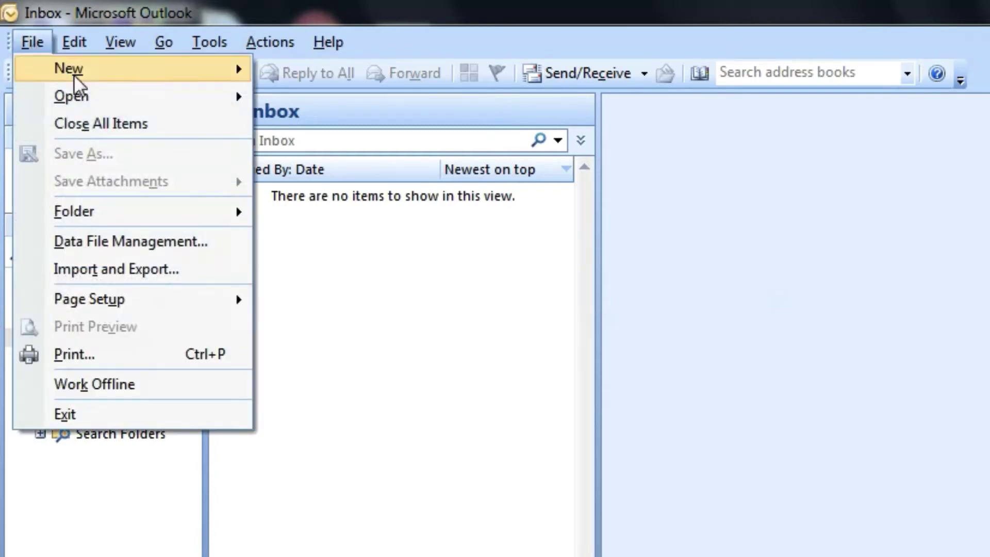
mouse_move(125, 101)
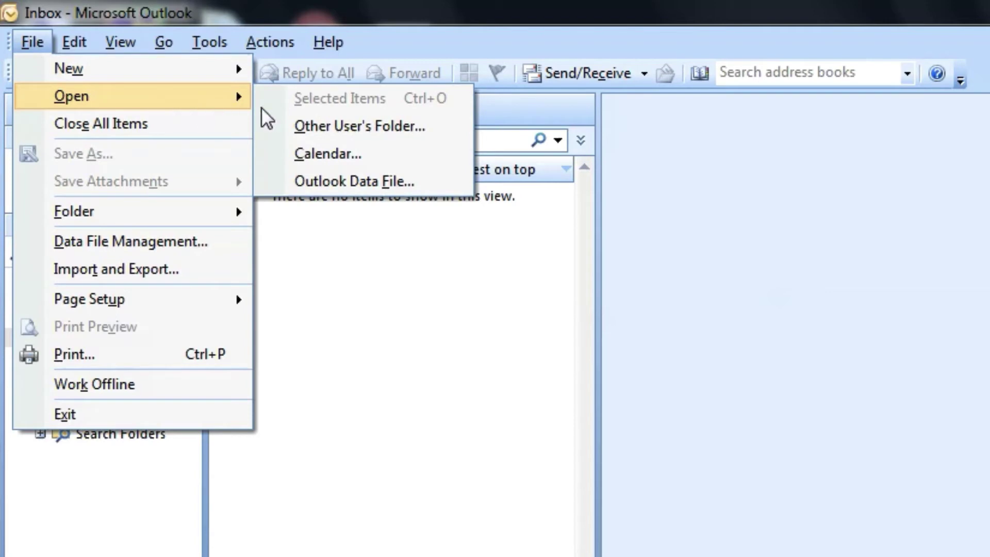
left_click(425, 190)
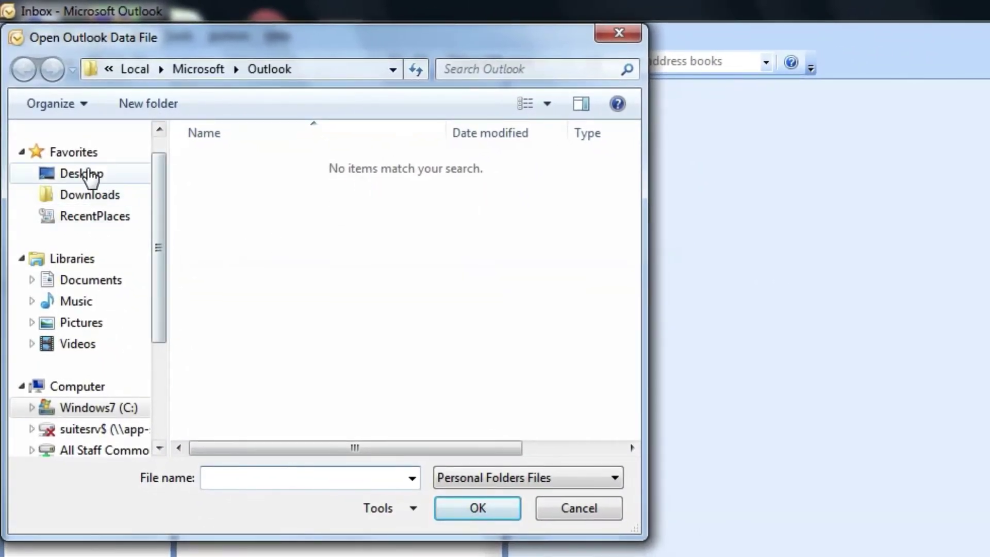
left_click(88, 172)
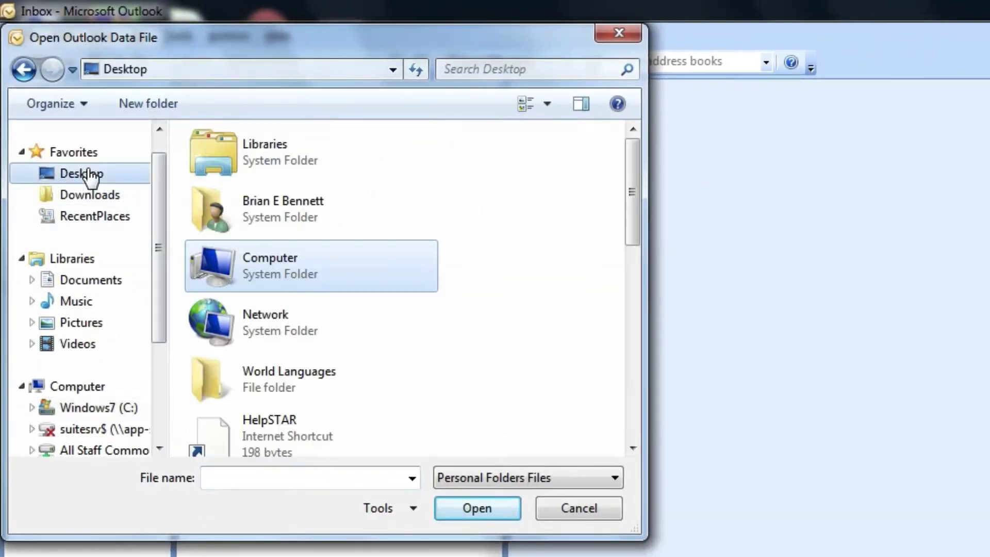
left_click_drag(636, 183, 634, 410)
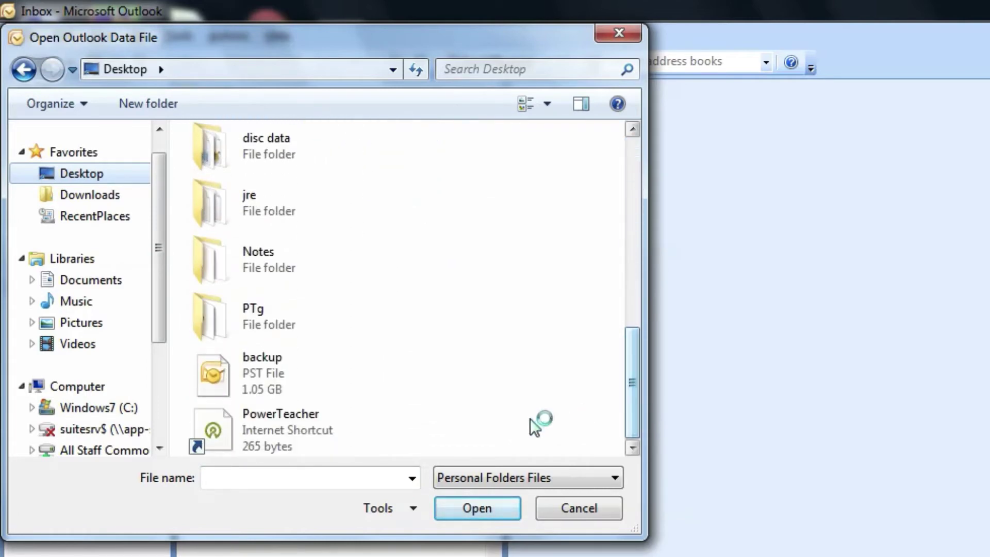
left_click(296, 391)
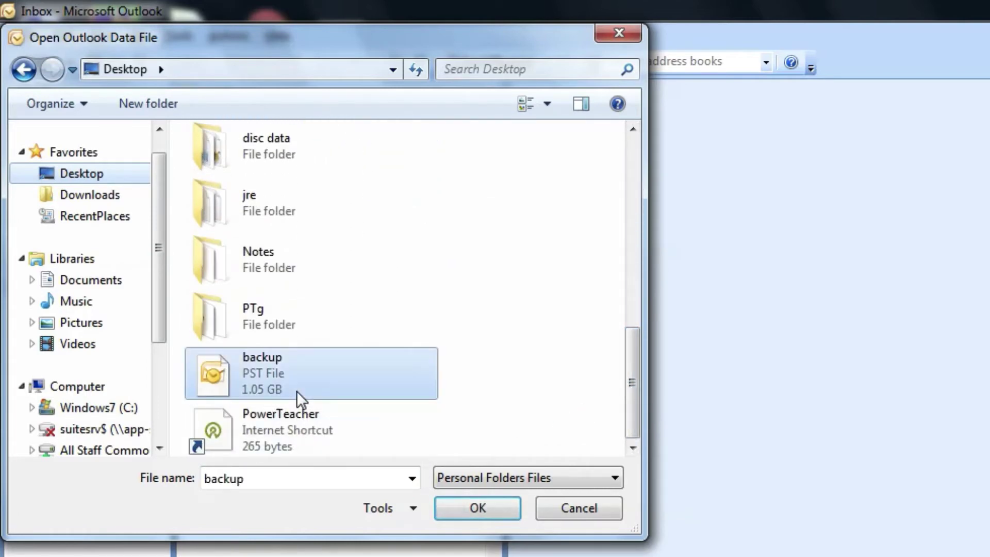
left_click(464, 511)
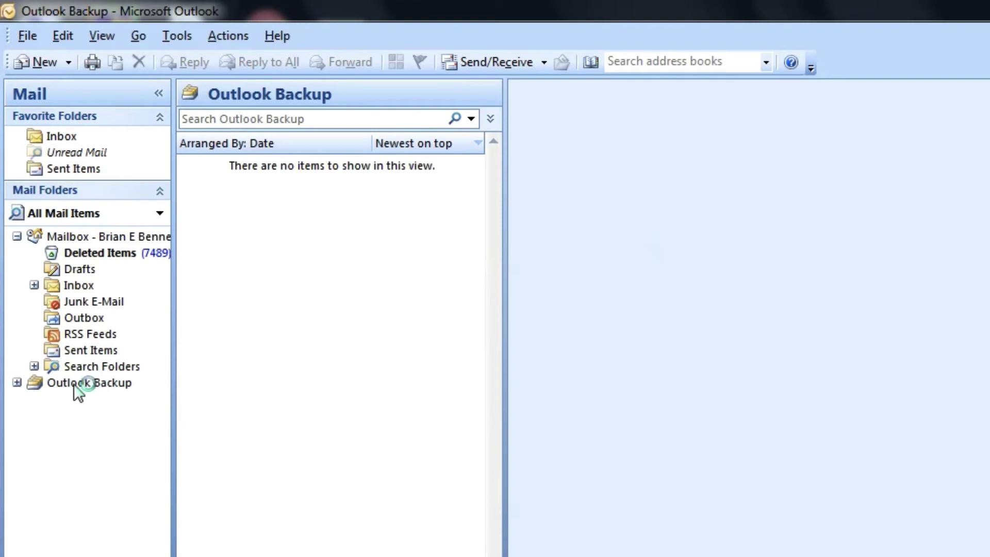
Expand Outlook Backup and show its Inbox of 5746 restored messages.
left_click(18, 383)
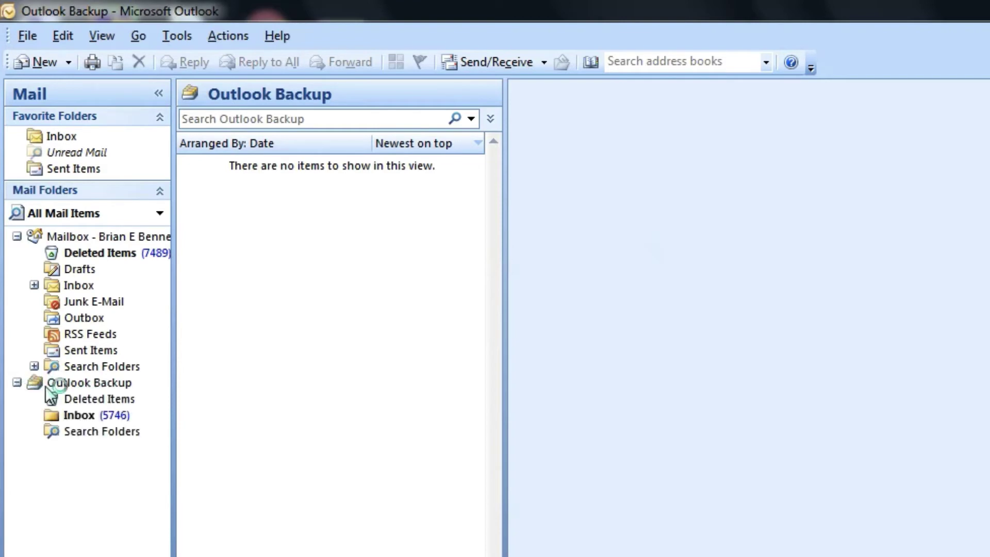
left_click(123, 418)
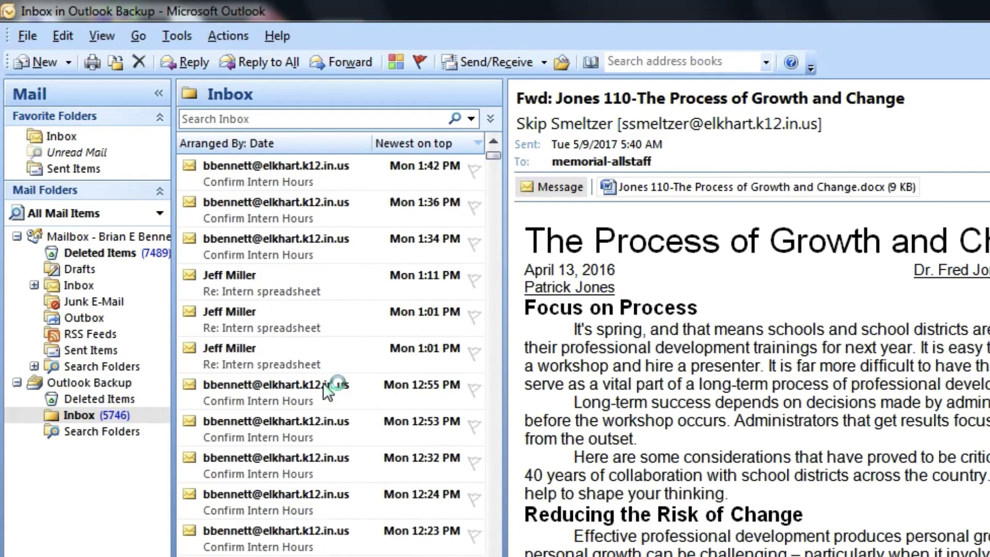
scroll(323, 383, "down", 15)
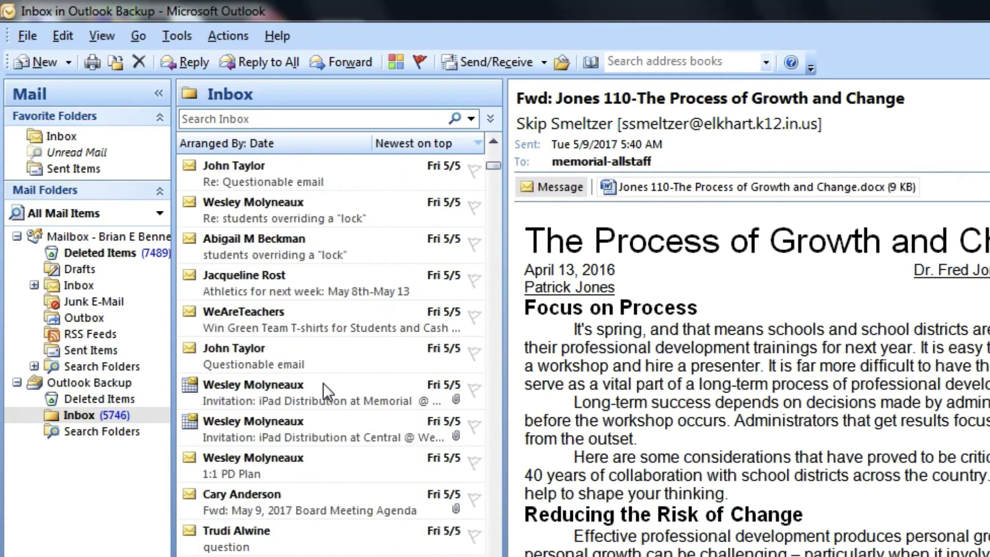
Search the backup Inbox with 'from:' plus the sender's username and scroll through the results.
left_click(278, 117)
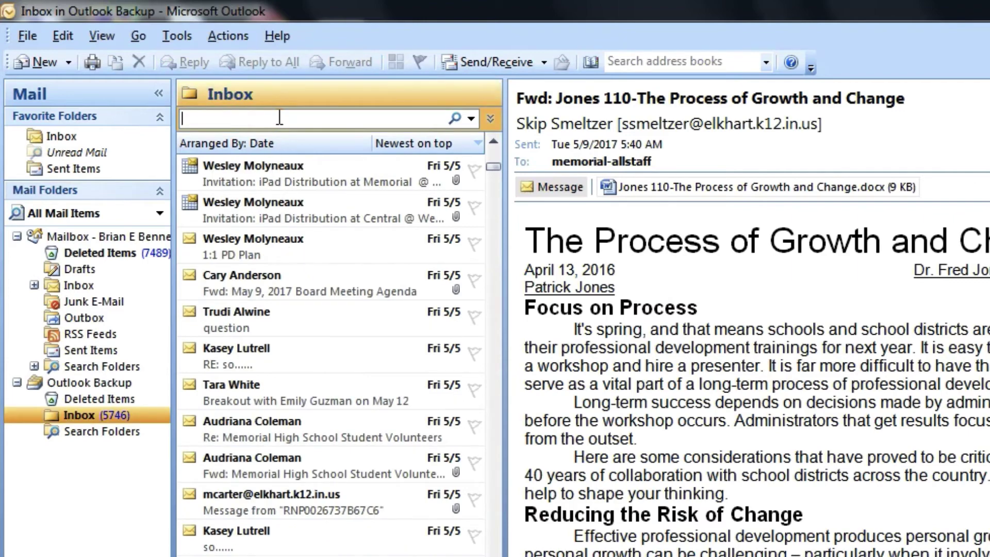
type("from:")
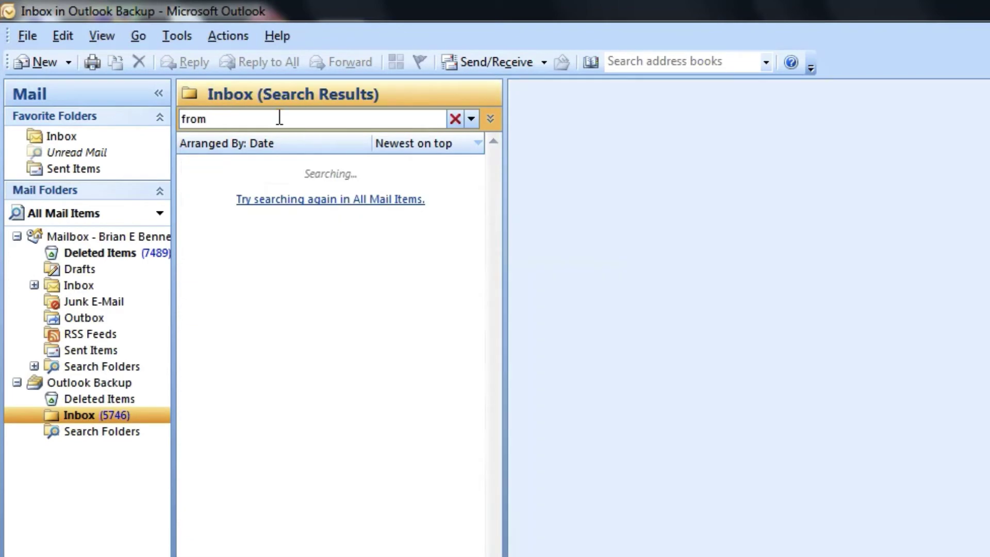
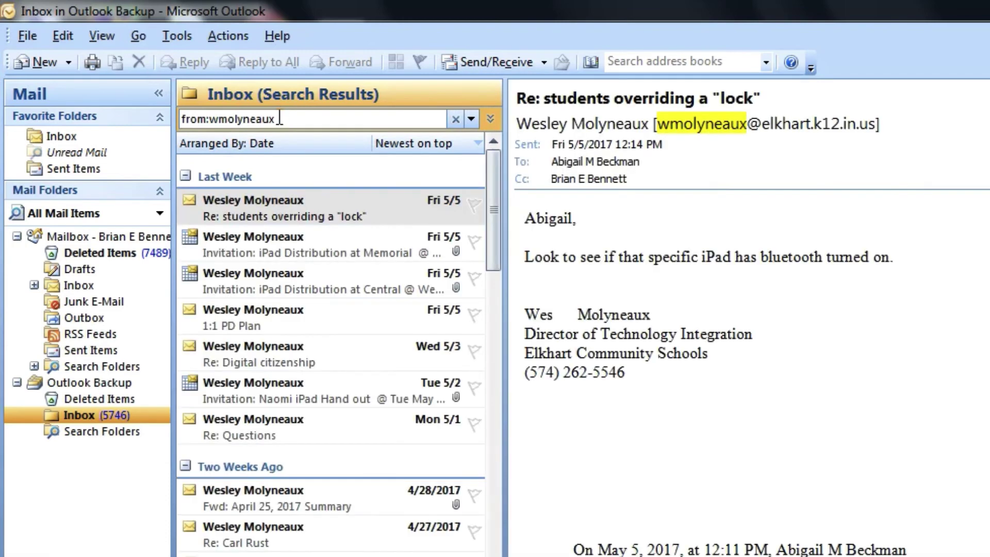
scroll(380, 304, "down", 10)
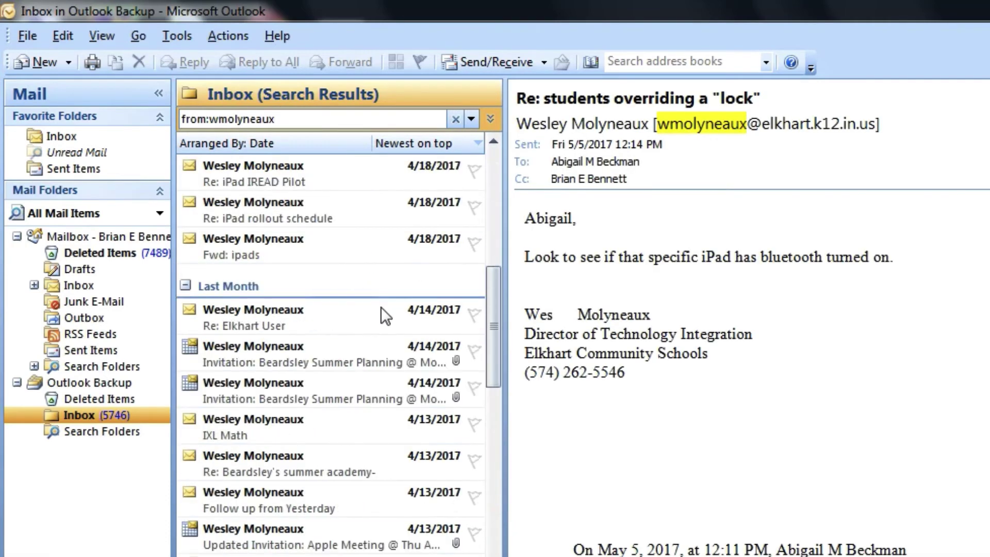
scroll(380, 307, "down", 8)
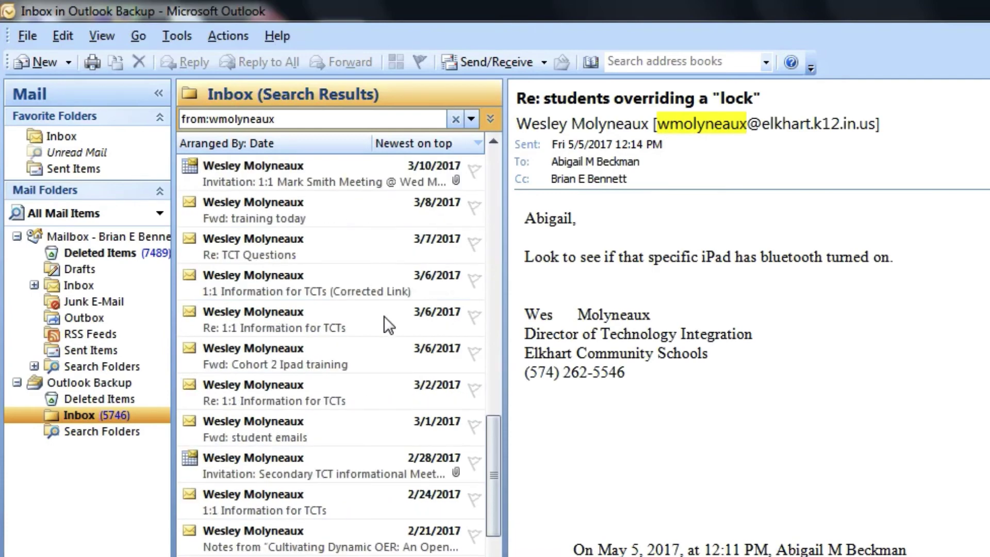
scroll(383, 315, "down", 5)
scroll(383, 315, "down", 12)
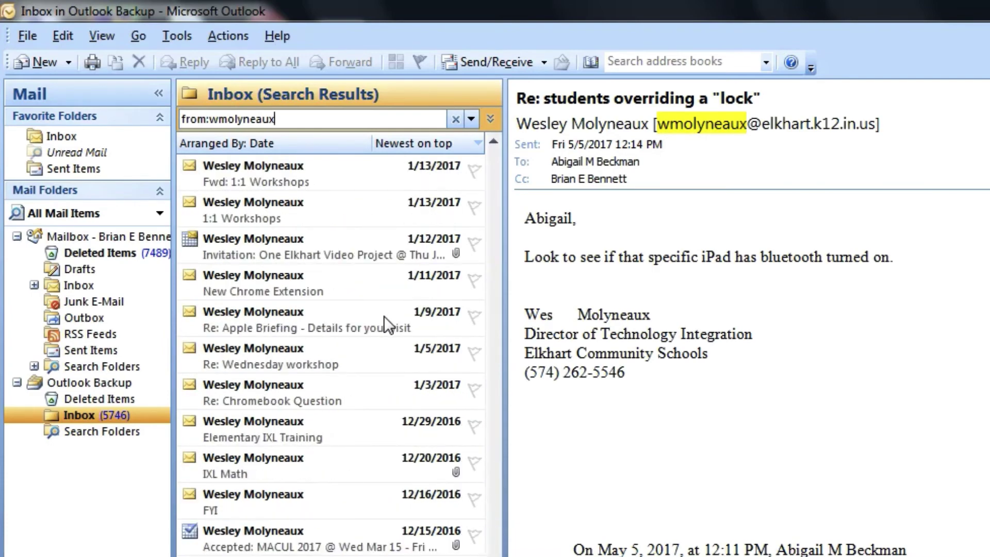